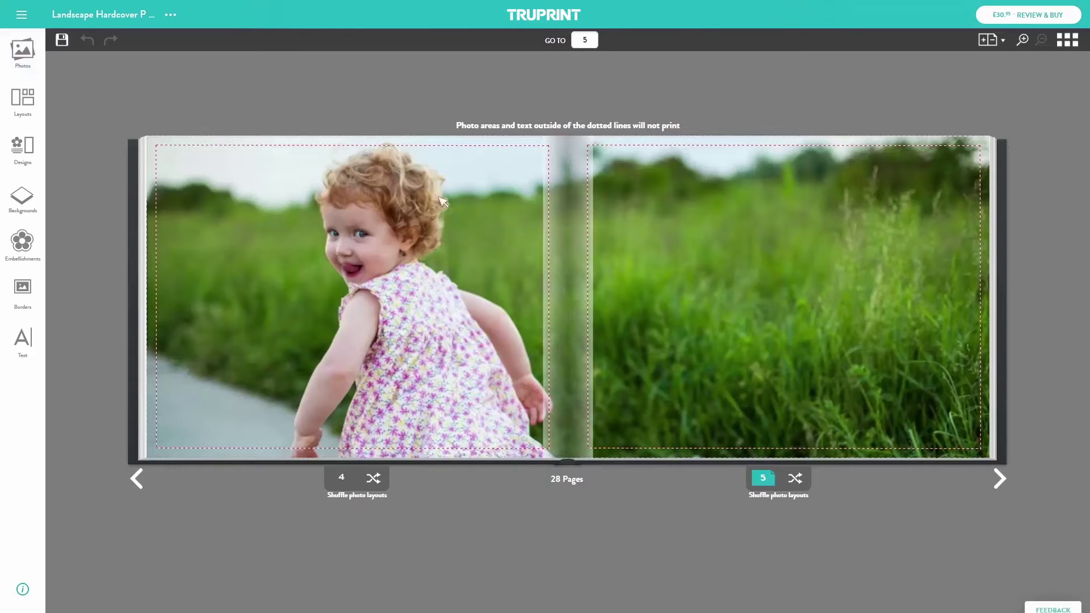
Show the uploaded photo library beside the pages 4–5 spread
click(34, 67)
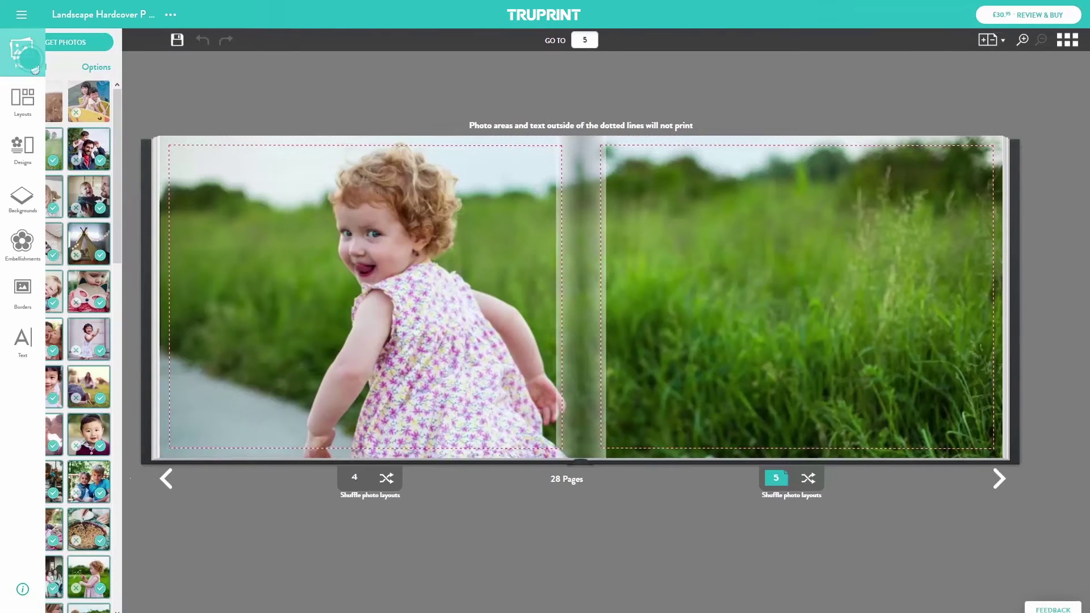
Switch the sidebar from the photo library to the Layouts categories
mouse_move(155, 98)
mouse_down()
mouse_move(155, 178)
mouse_move(155, 91)
mouse_up()
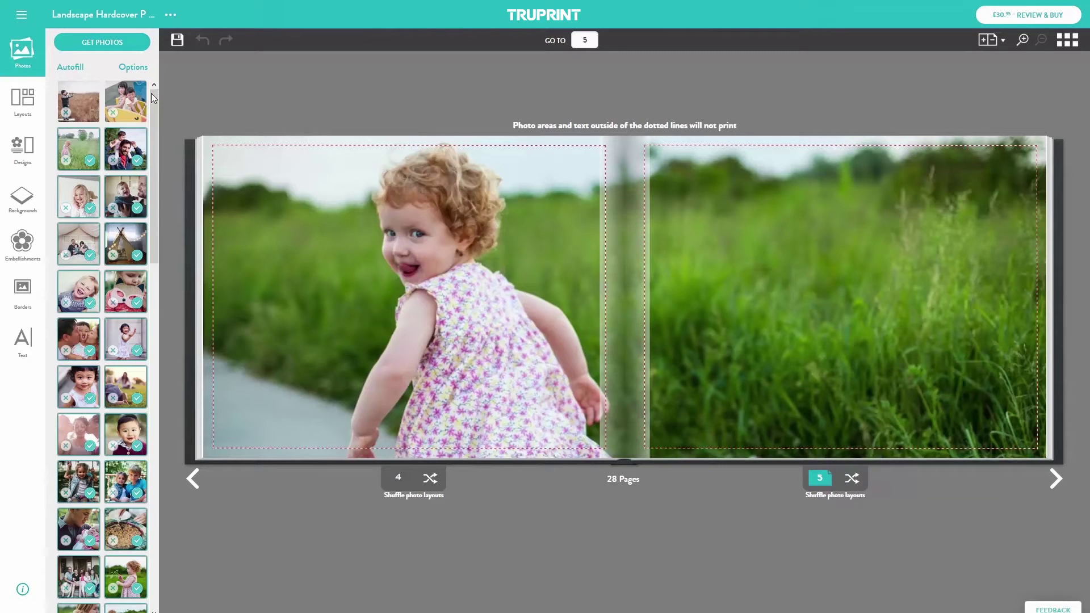
click(28, 102)
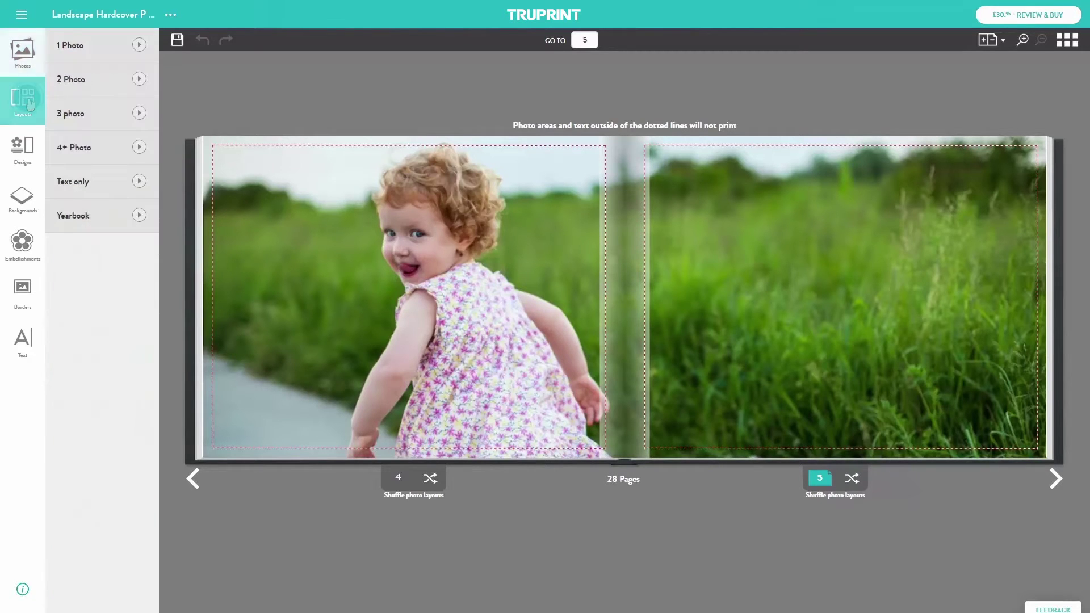
Apply the stacked two-slot layout from the 2 Photo category to page 5
click(138, 79)
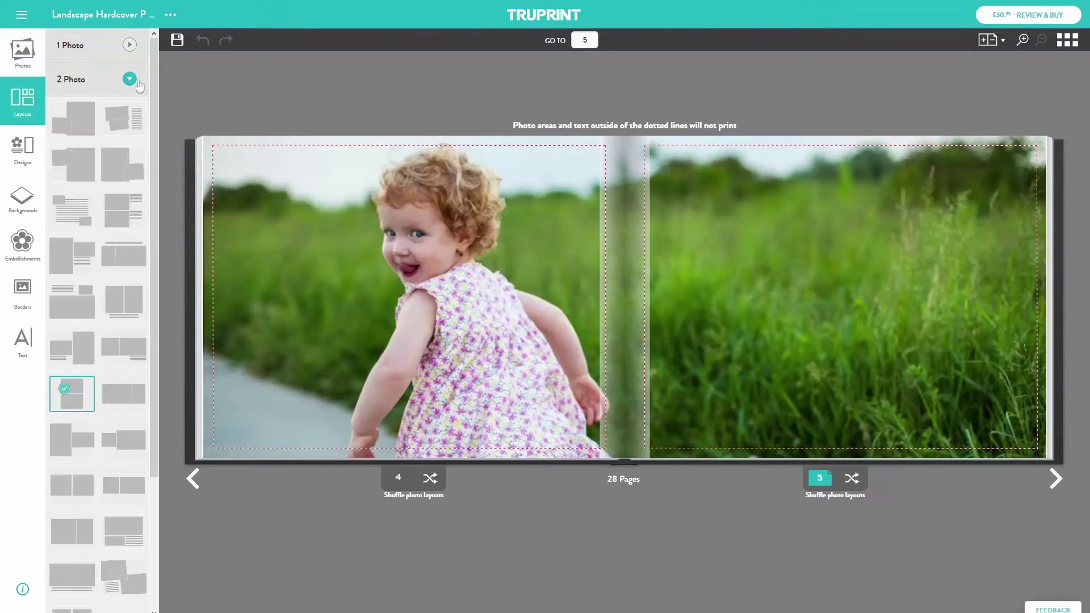
drag(151, 80, 151, 210)
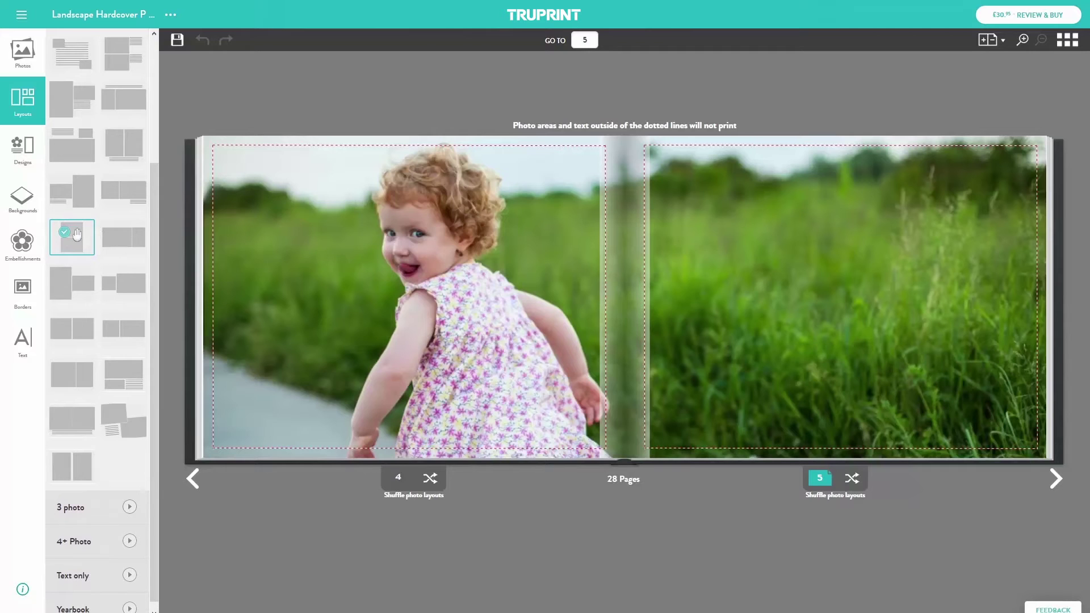
click(77, 235)
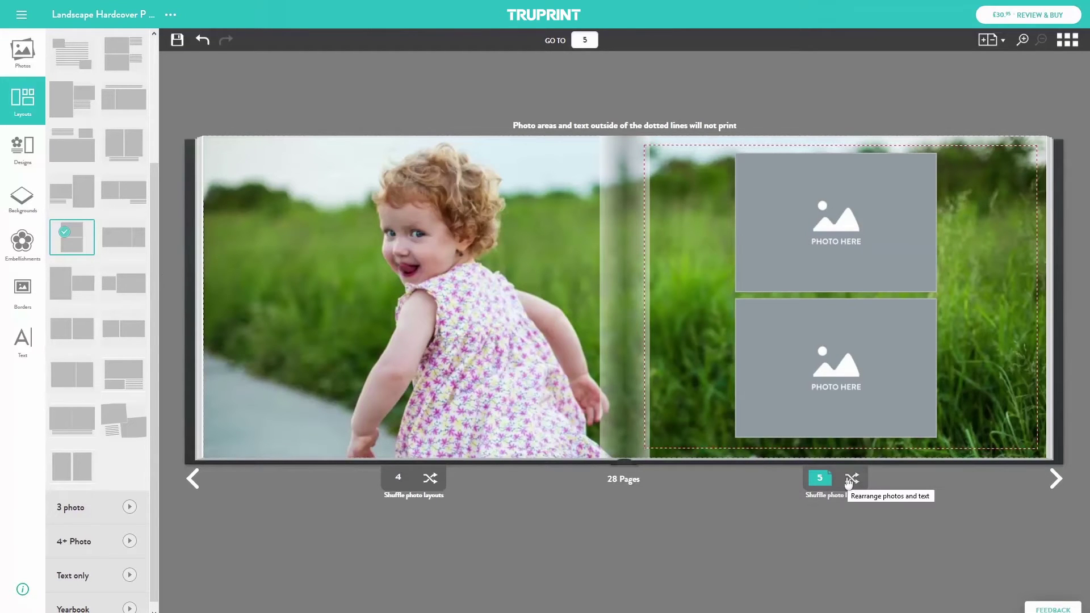
drag(156, 349, 160, 220)
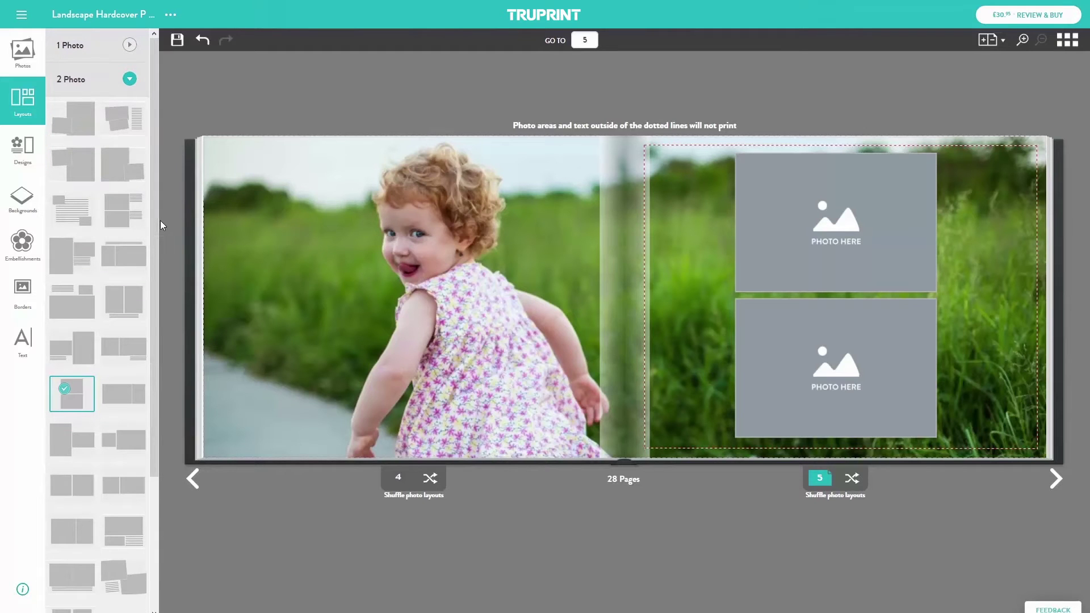
Place the flower-girl photo in page 5's top slot and the mother-and-girl photo below
click(23, 54)
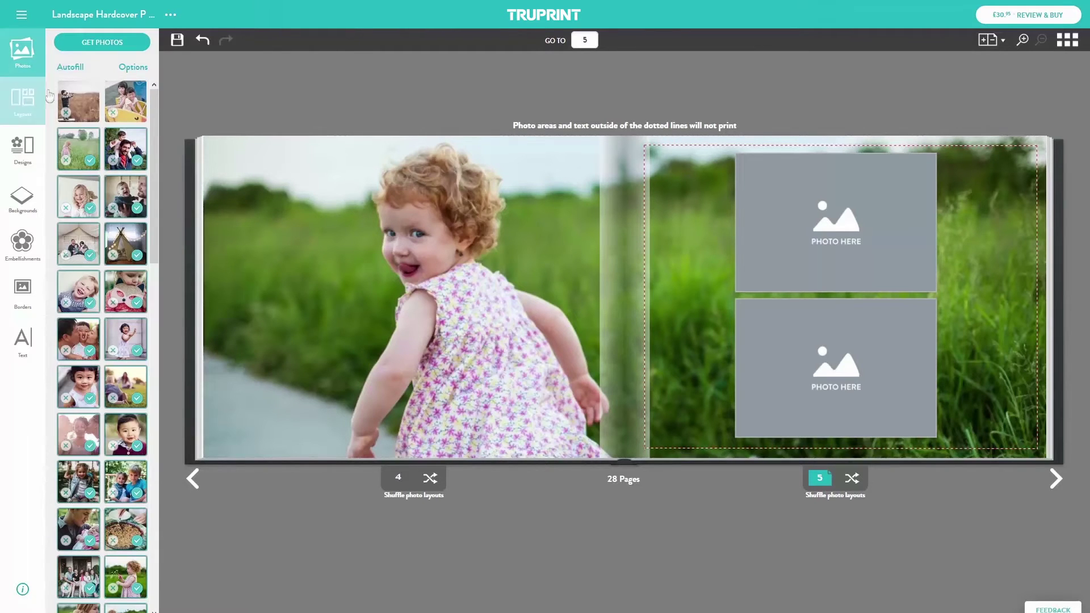
scroll(128, 244, down, 5)
drag(131, 243, 860, 227)
drag(94, 294, 865, 379)
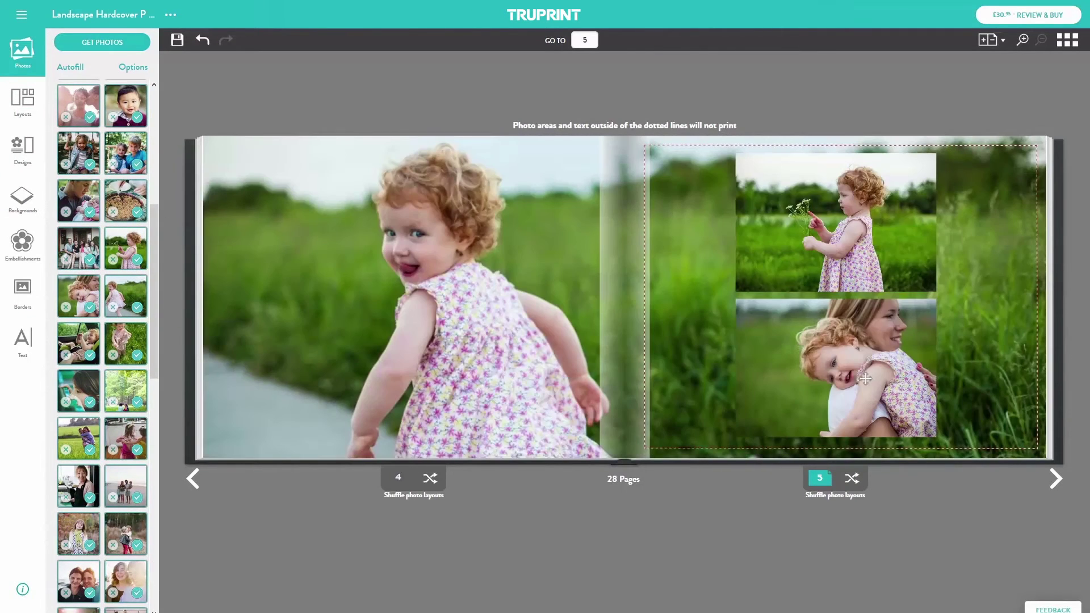
drag(152, 207, 670, 305)
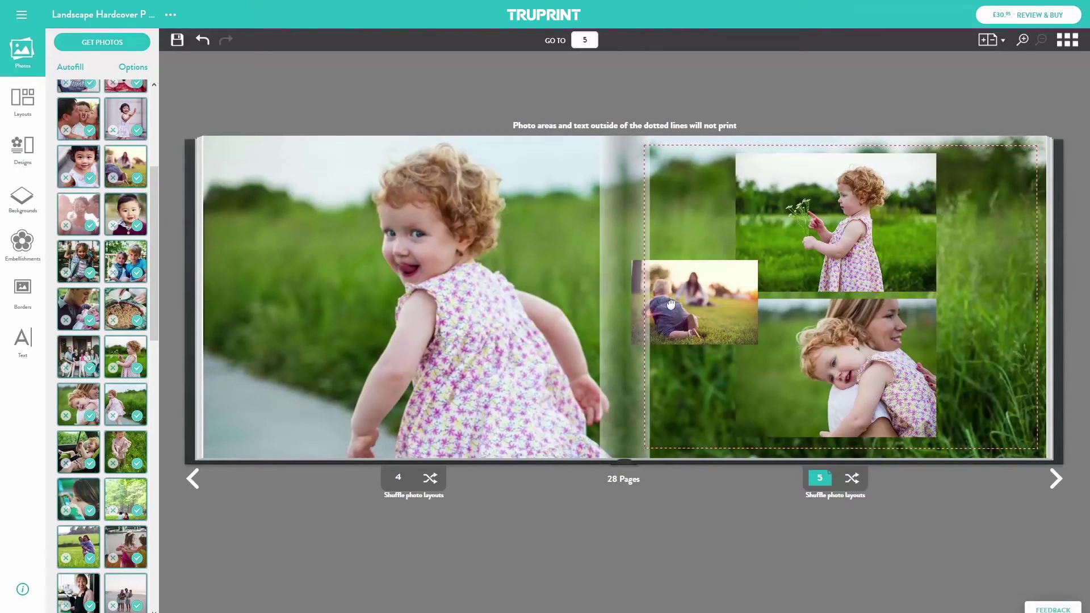
Delete the stray overlapping photo and its empty frame near the spine
click(671, 305)
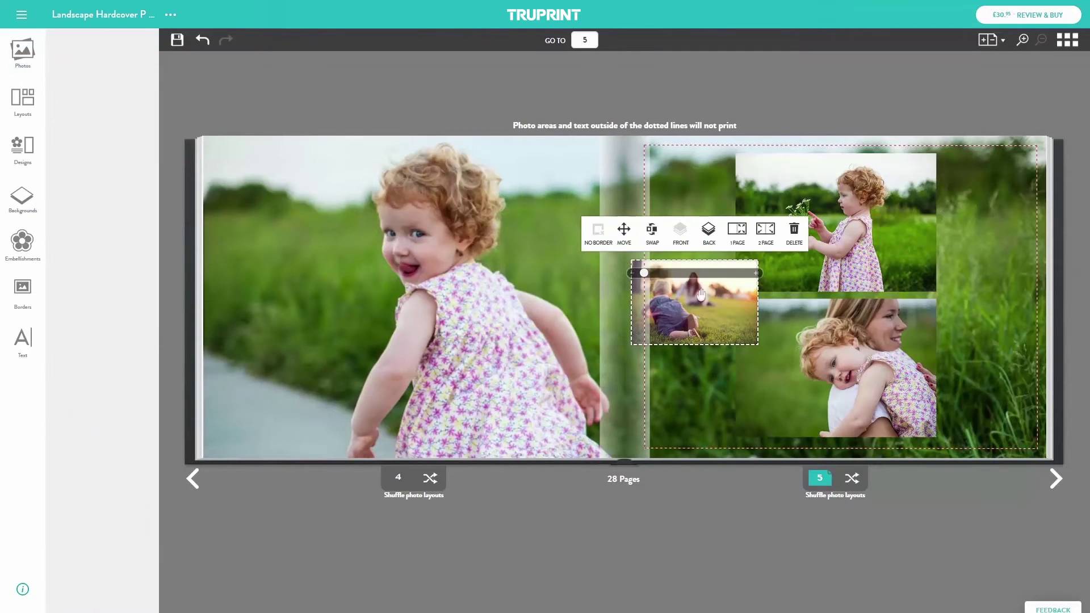
click(794, 233)
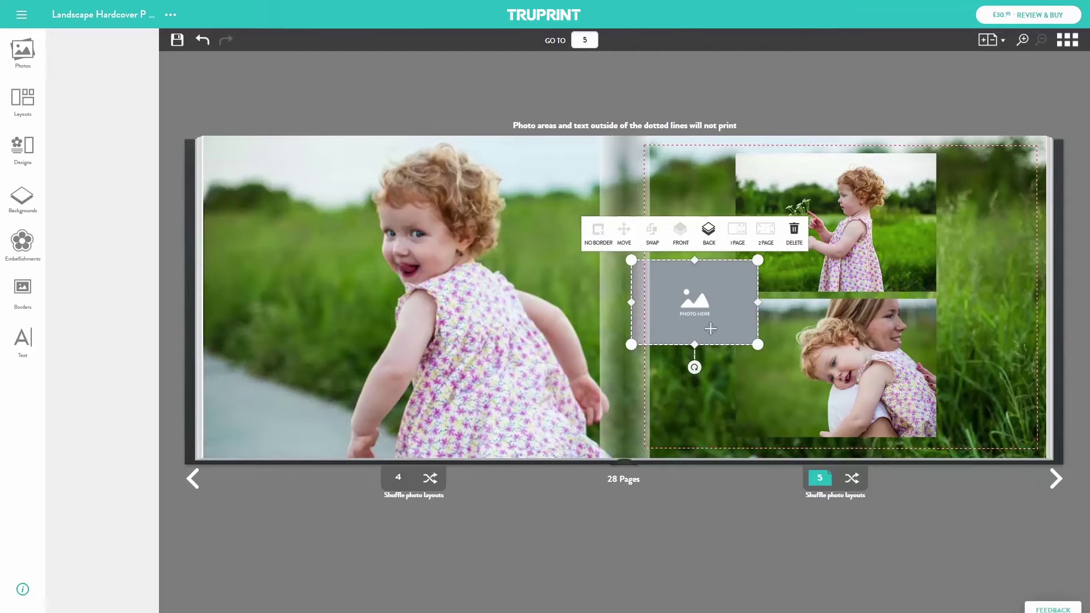
click(794, 234)
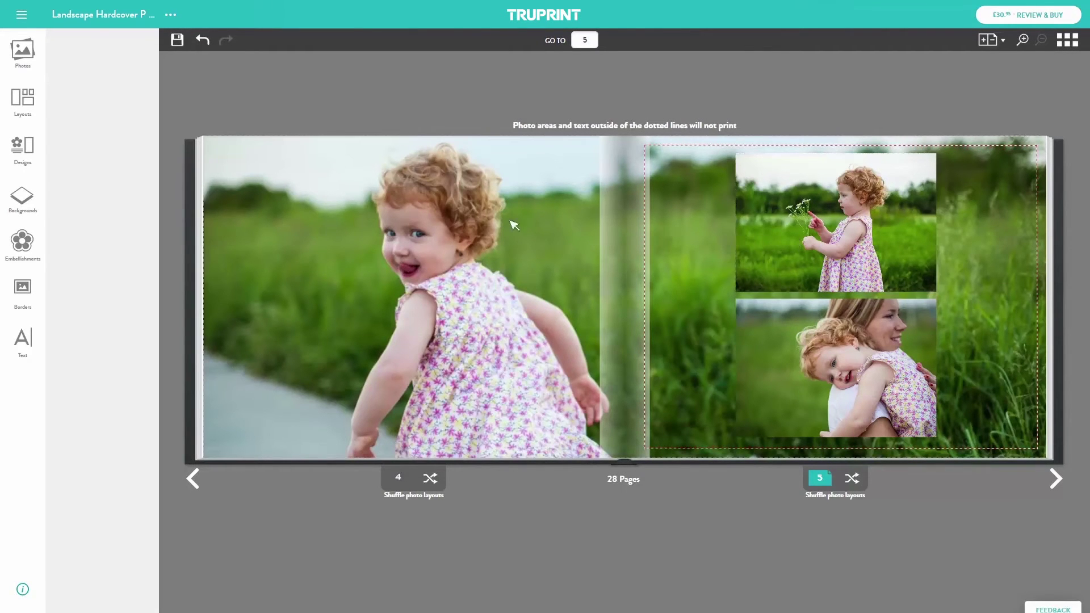
Browse Studio designs and colour and texture backgrounds, then bring up the embellishments collection
click(23, 161)
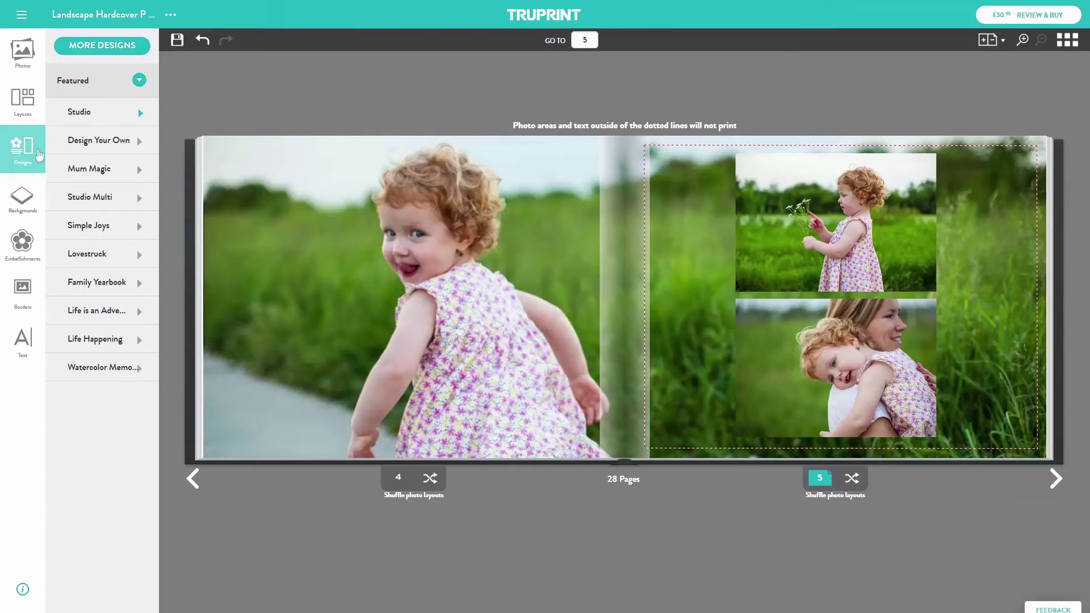
click(139, 116)
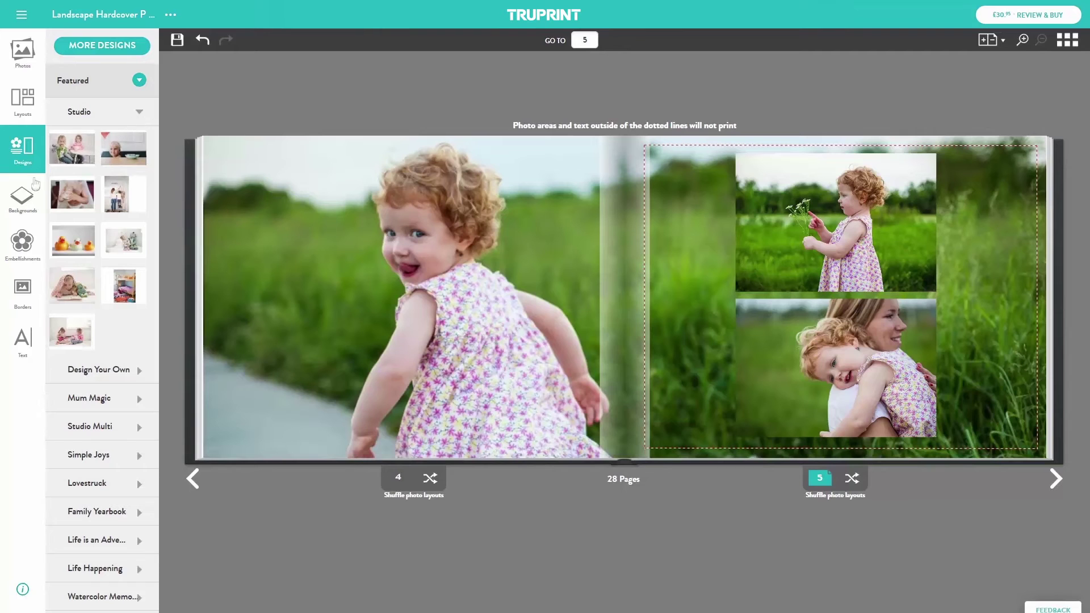
click(23, 195)
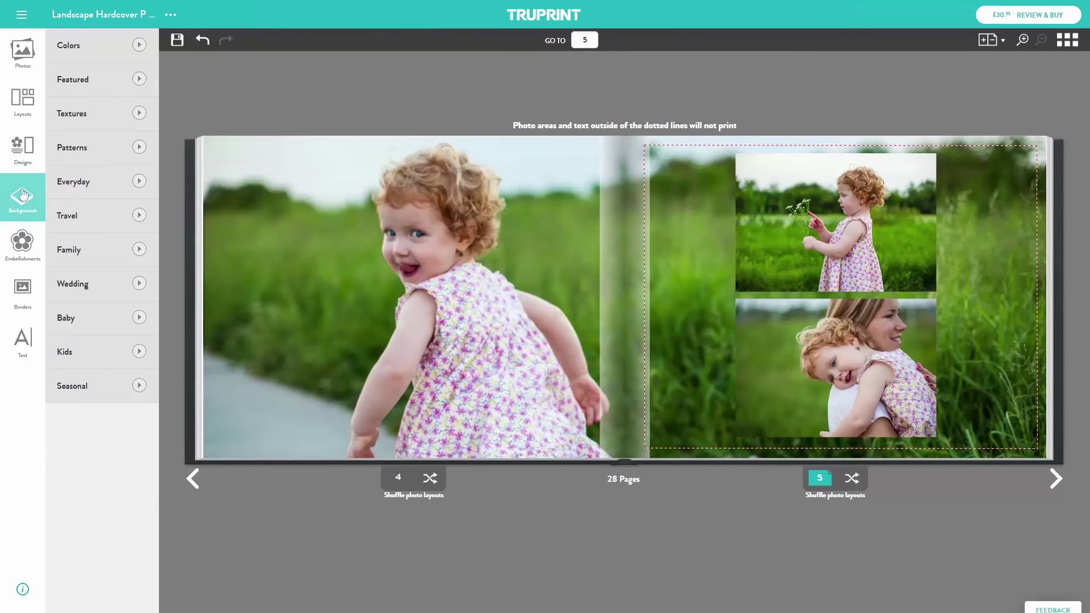
click(139, 45)
drag(153, 64, 149, 401)
click(128, 333)
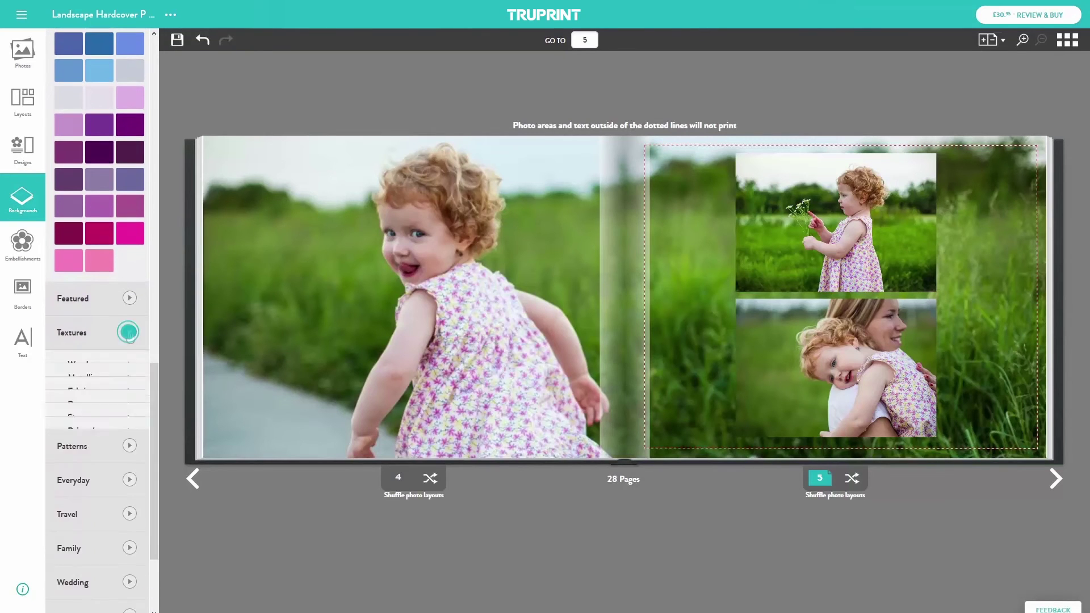
drag(152, 346, 155, 373)
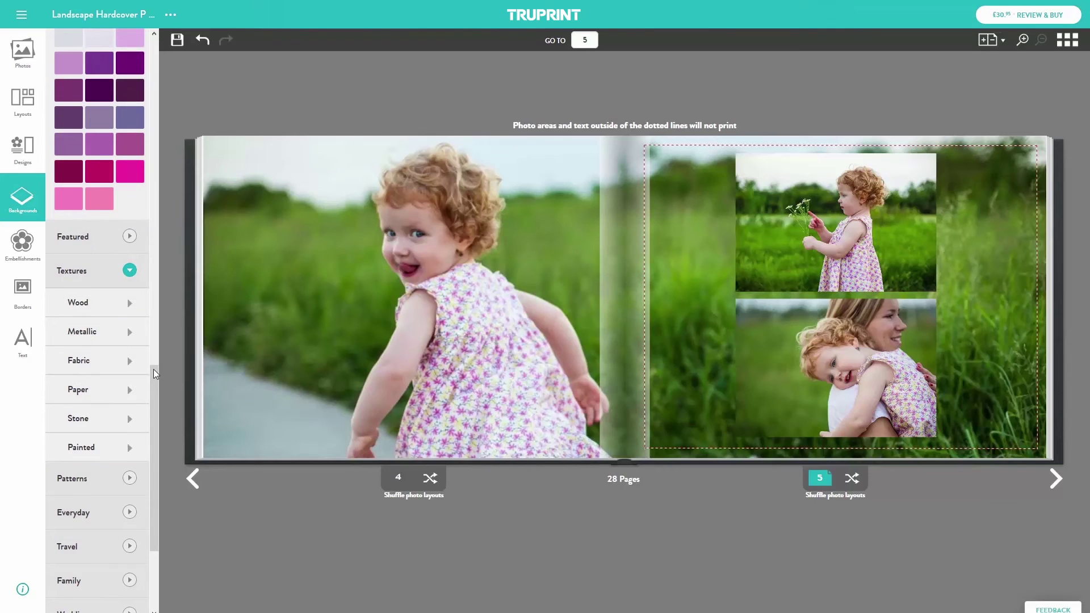
click(23, 244)
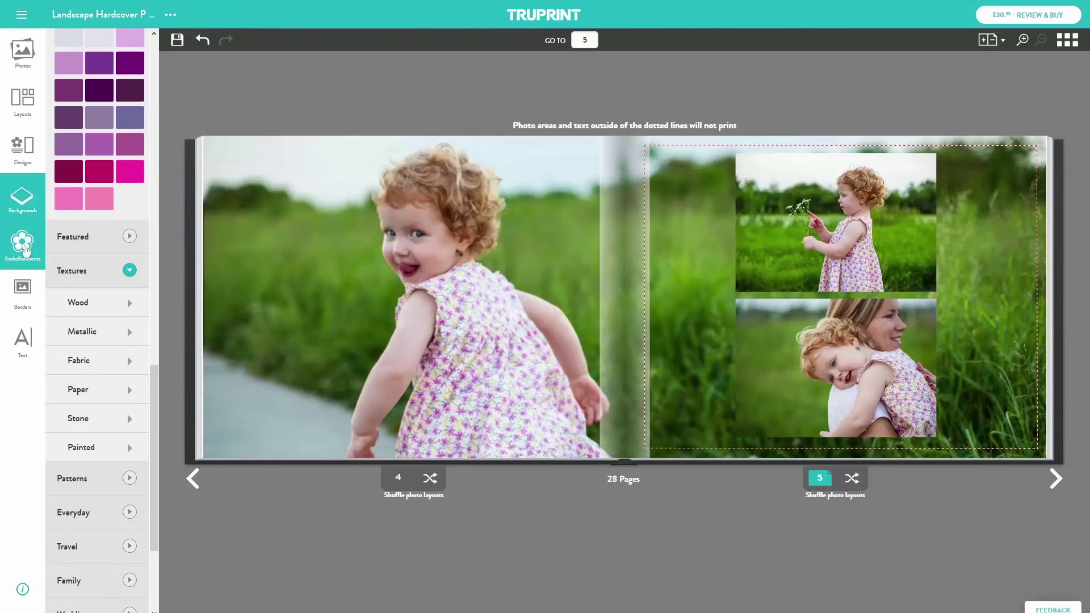
Add the gold heart to page 4, enlarge and rotate it, and nudge it up-left
click(87, 125)
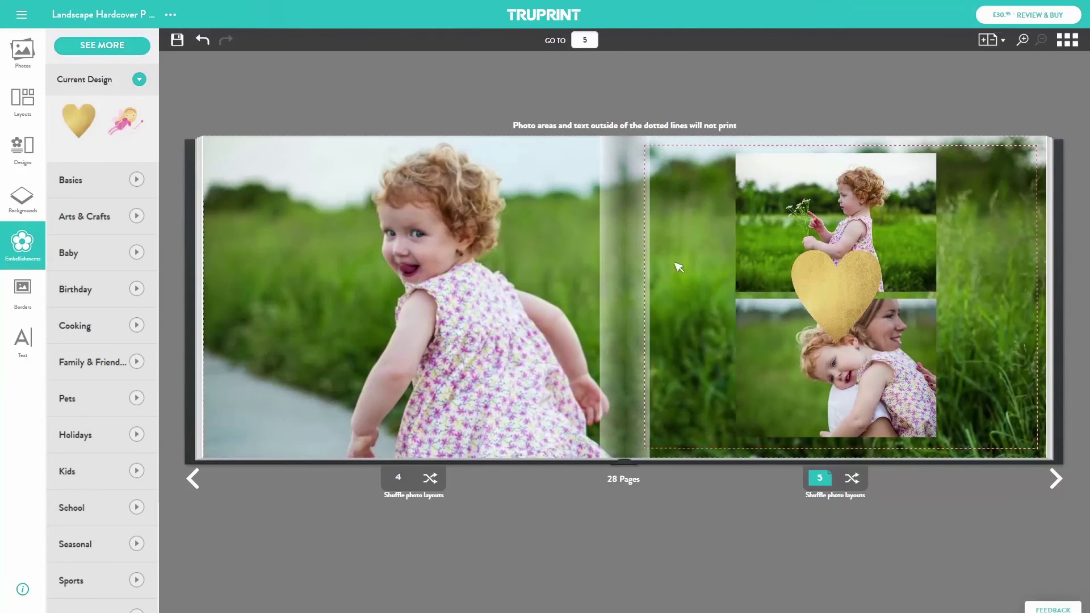
drag(852, 287, 307, 318)
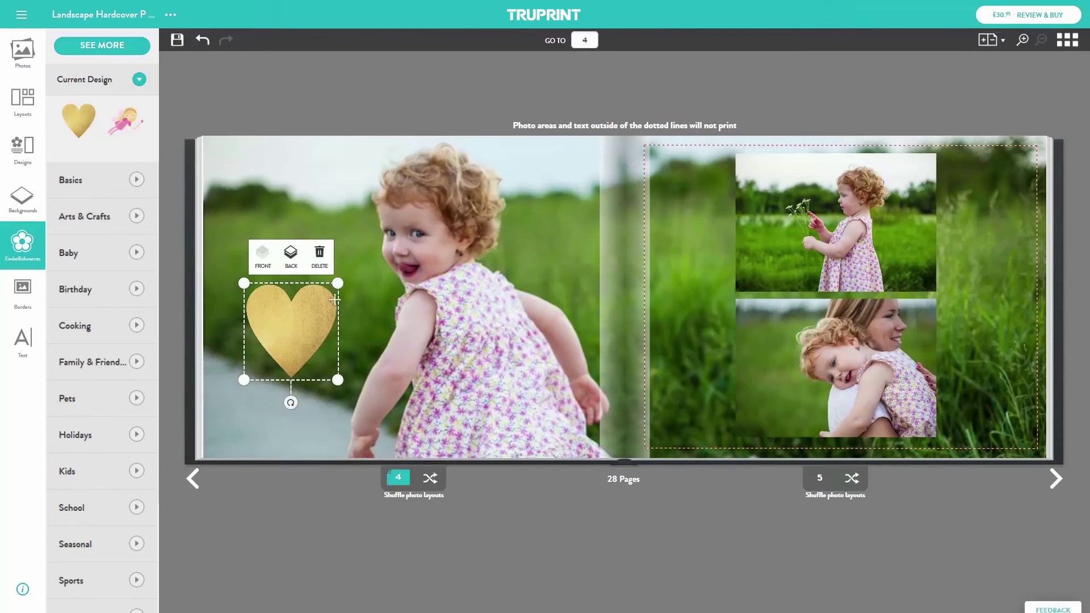
drag(341, 282, 372, 259)
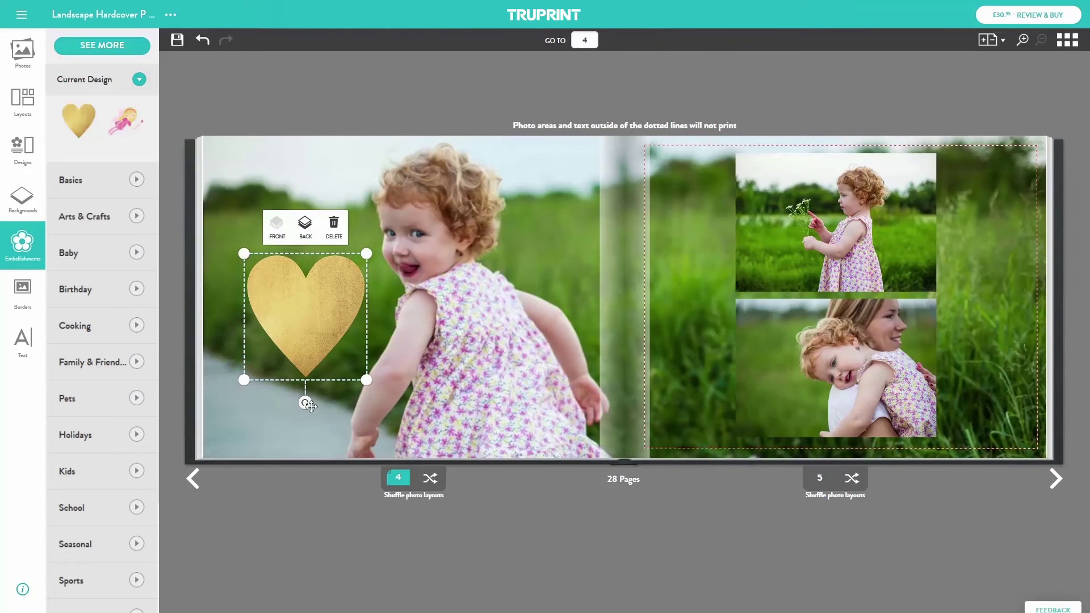
mouse_move(305, 403)
mouse_down()
mouse_move(275, 399)
mouse_move(307, 403)
mouse_up()
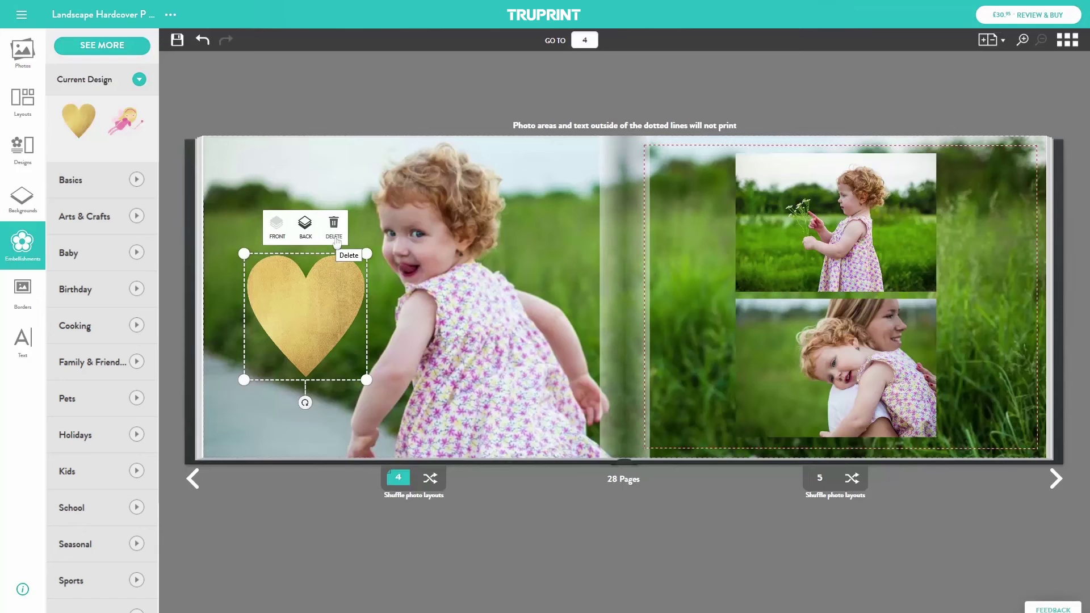
mouse_move(332, 290)
mouse_down()
mouse_move(326, 263)
mouse_move(312, 289)
mouse_up()
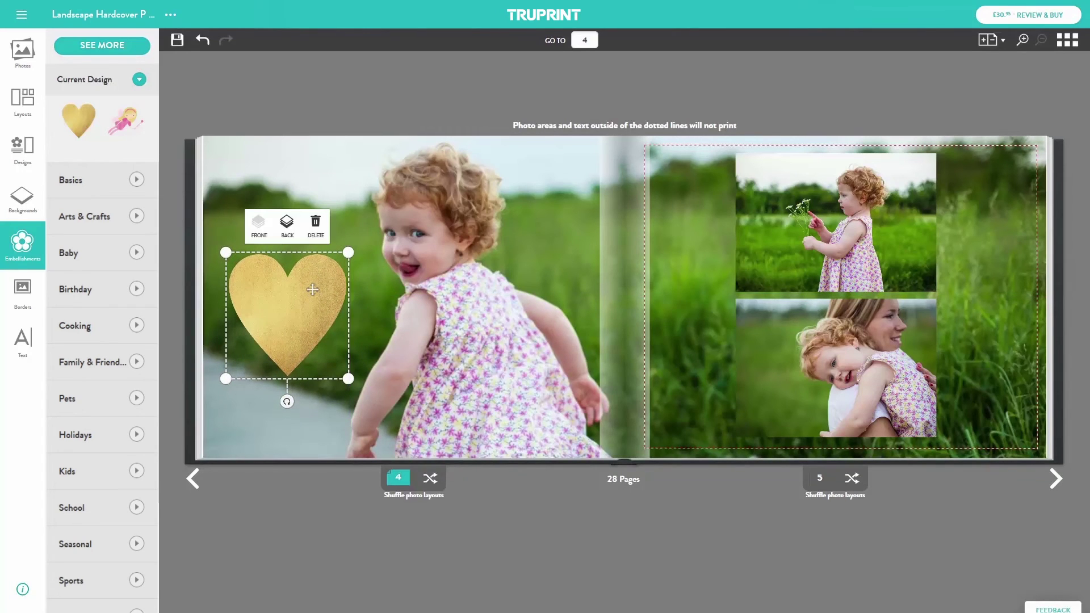
Add a text box reading 'My Love' to the left page
click(24, 341)
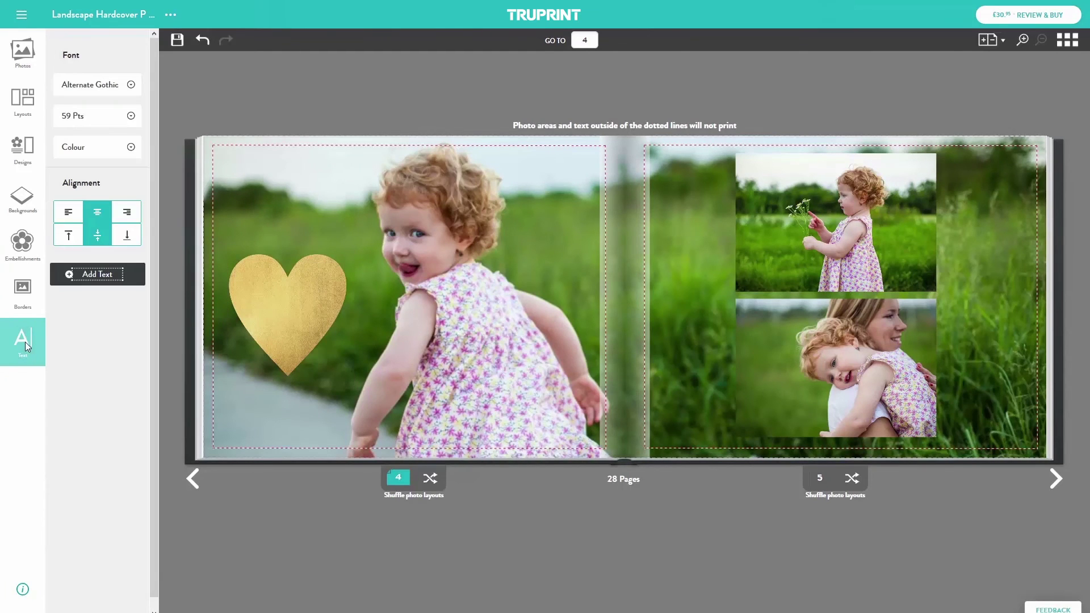
click(68, 275)
text(My Love)
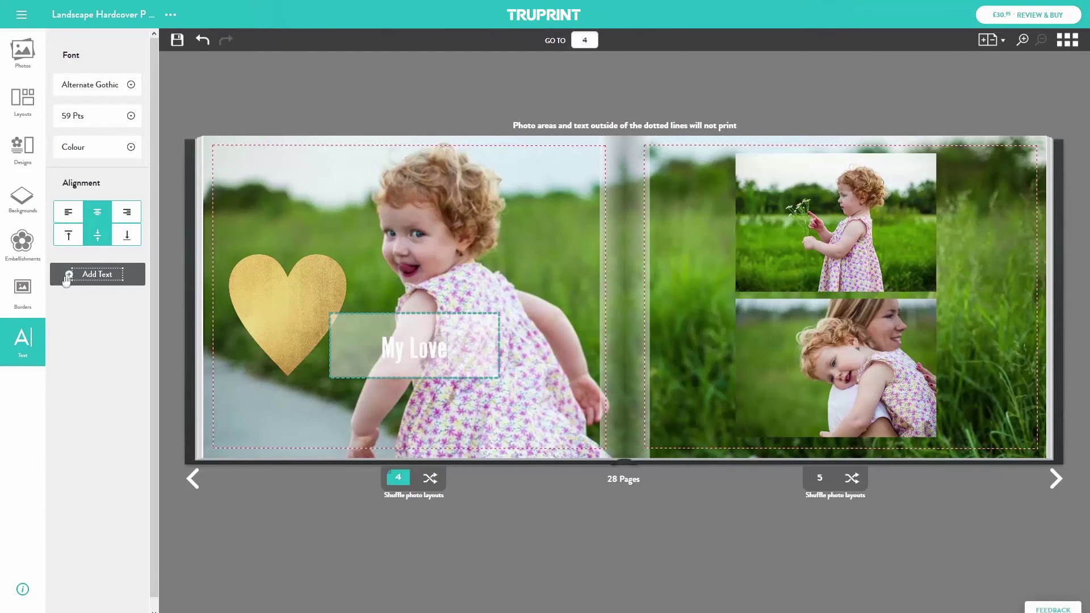
Style the text black Mahogany Script at 52 pt and move it onto the gold heart
click(131, 85)
scroll(142, 208, down, 5)
scroll(142, 208, down, 10)
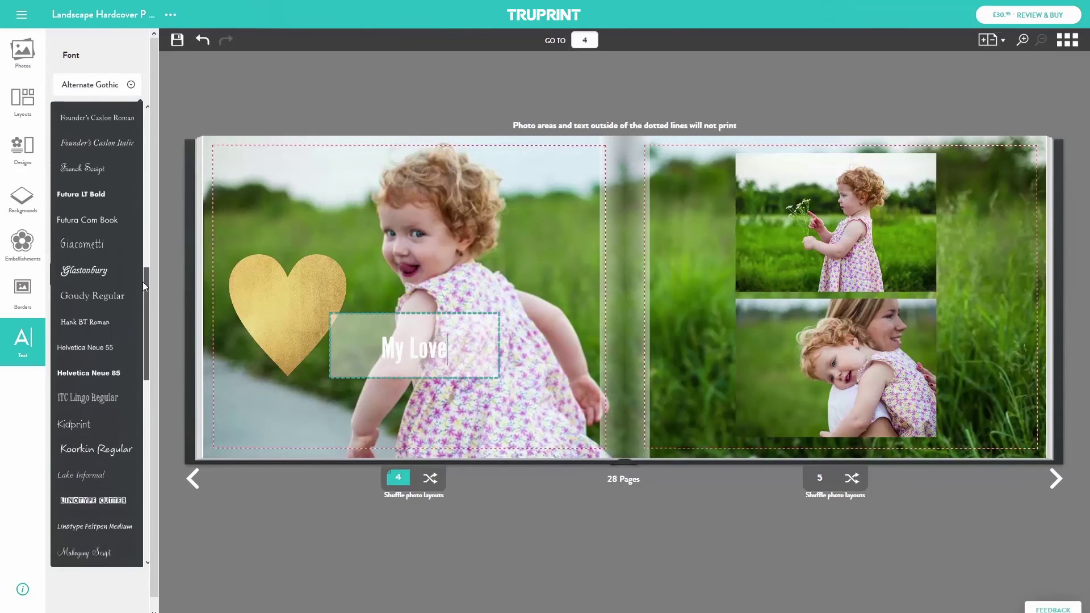
click(101, 366)
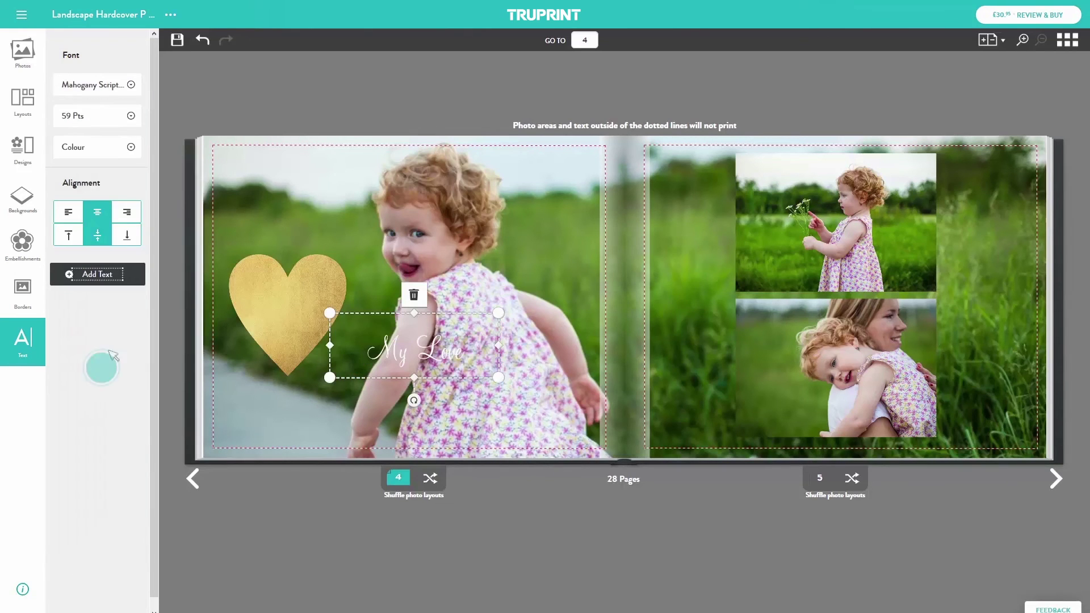
click(131, 116)
scroll(99, 452, down, 1)
click(99, 449)
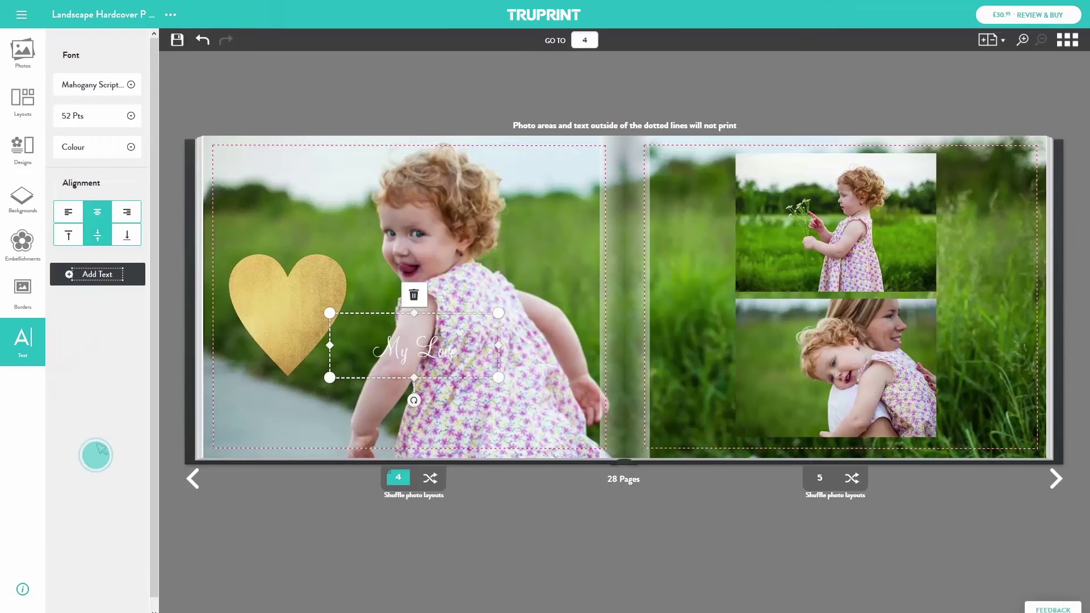
click(126, 146)
click(59, 171)
drag(359, 316, 234, 269)
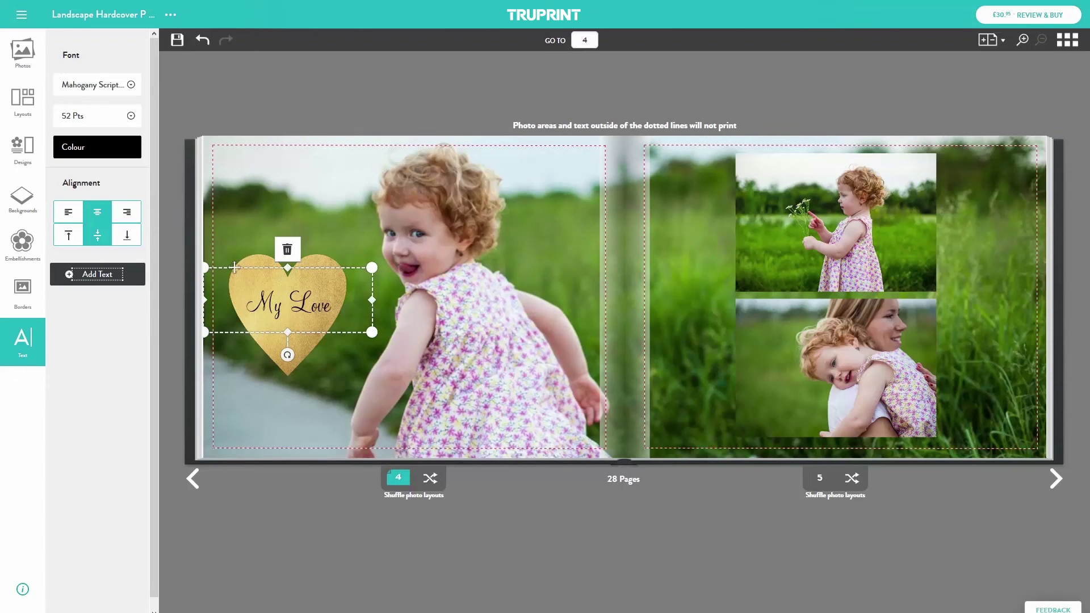
Save the project, preview the book's spreads, and add it to the cart
click(179, 39)
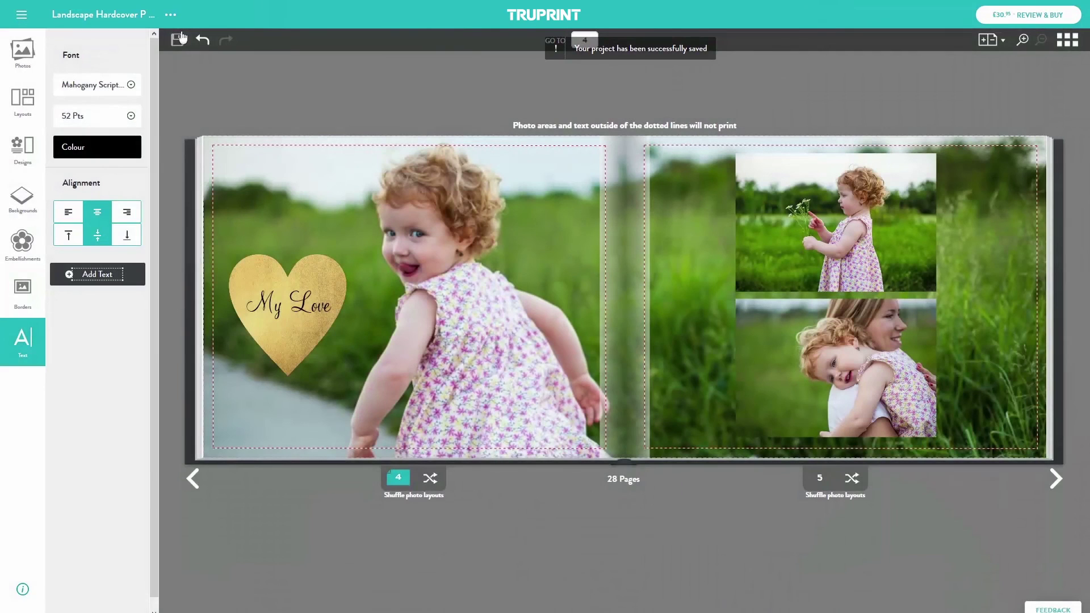
click(1009, 18)
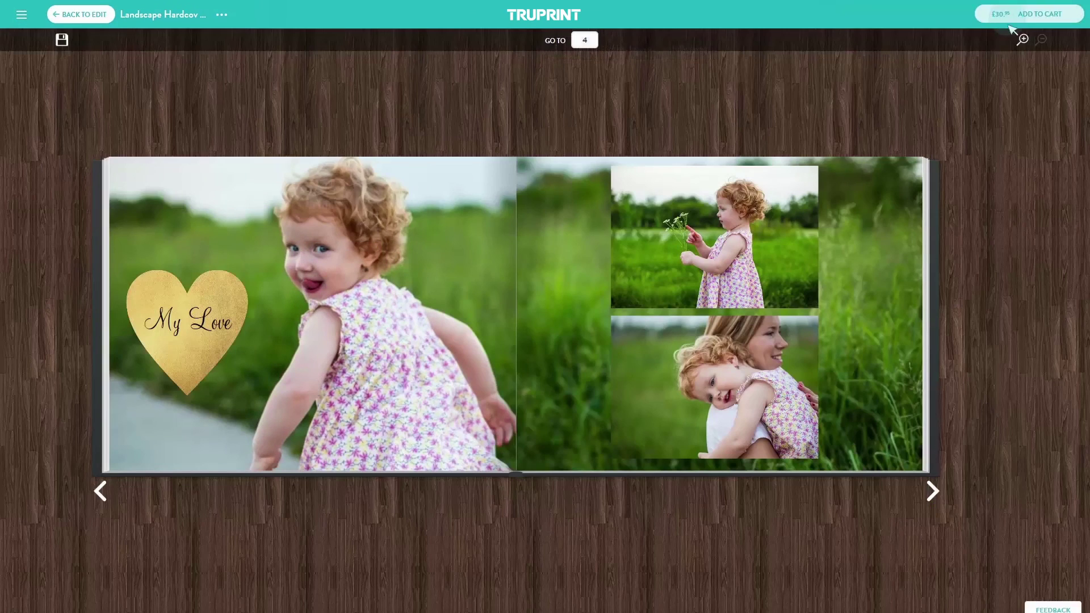
click(933, 492)
click(933, 492)
click(934, 492)
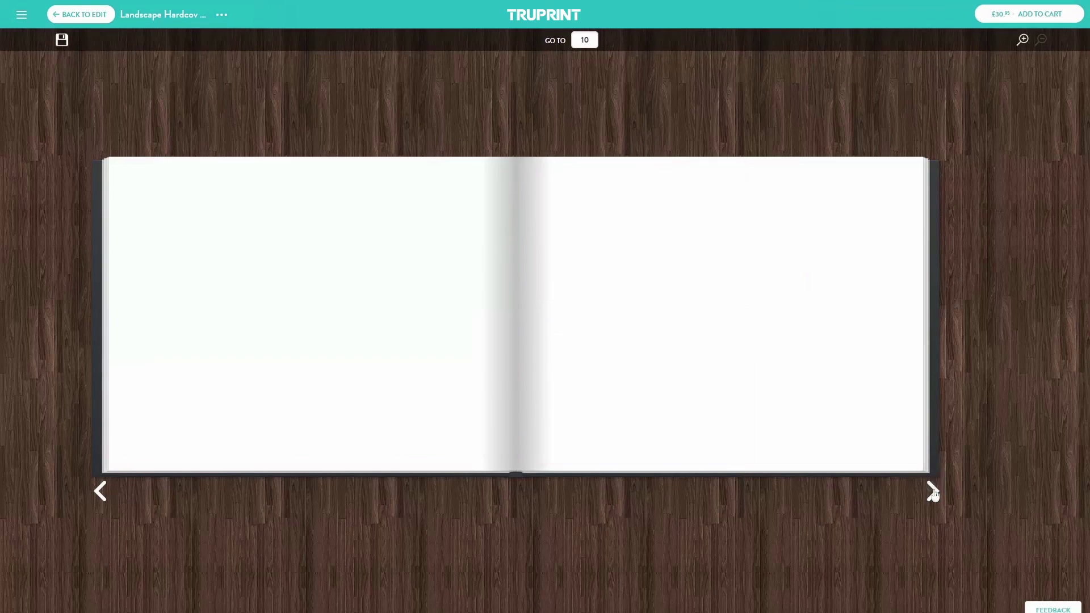
click(1008, 17)
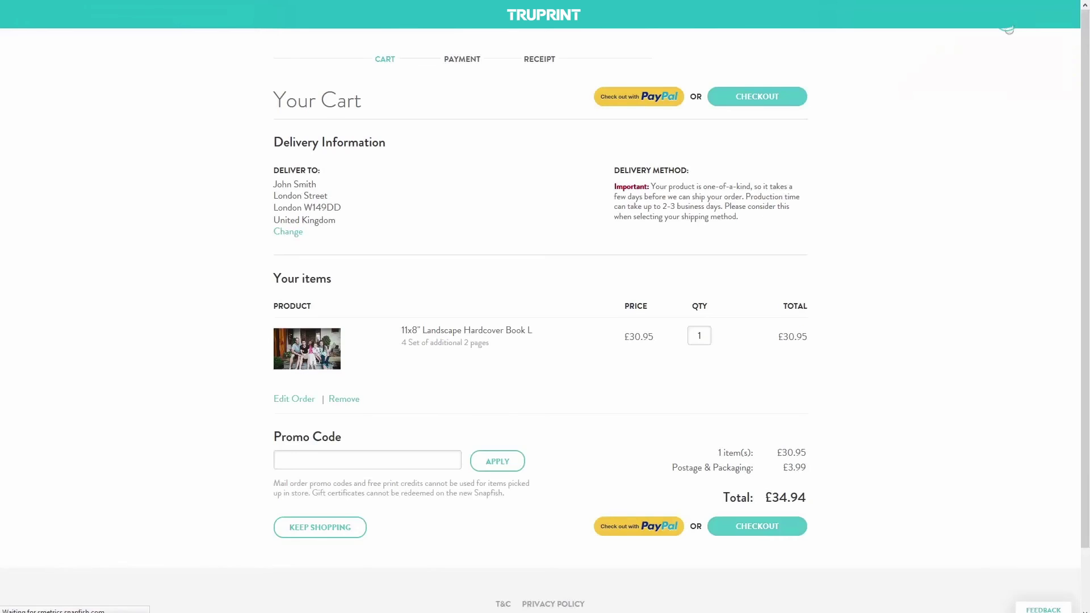